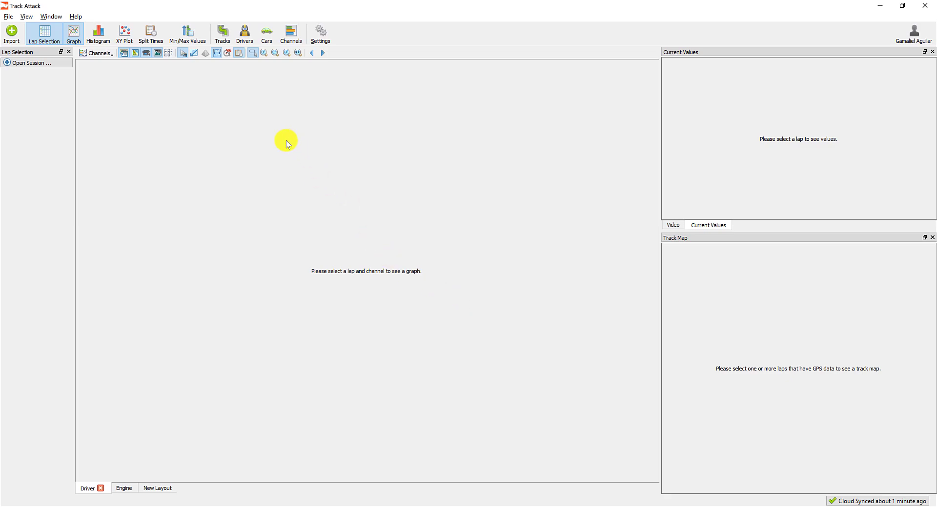
Add a new track named "Dominion Raceways Custom" to the track list and save it
click(226, 36)
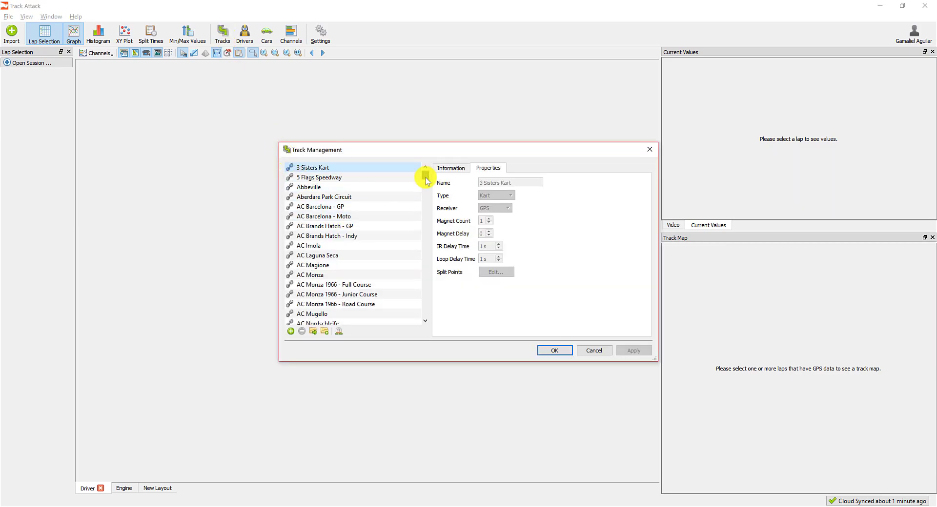
drag(425, 178, 418, 184)
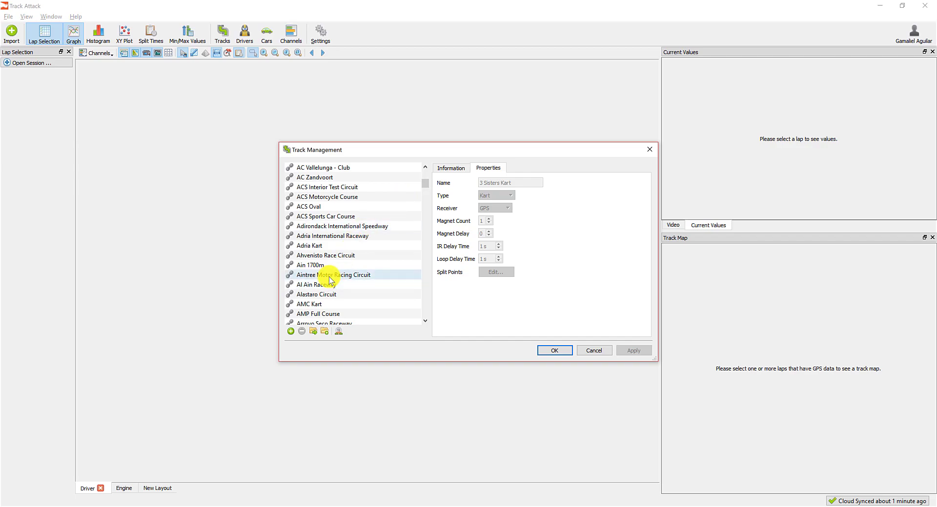
click(331, 285)
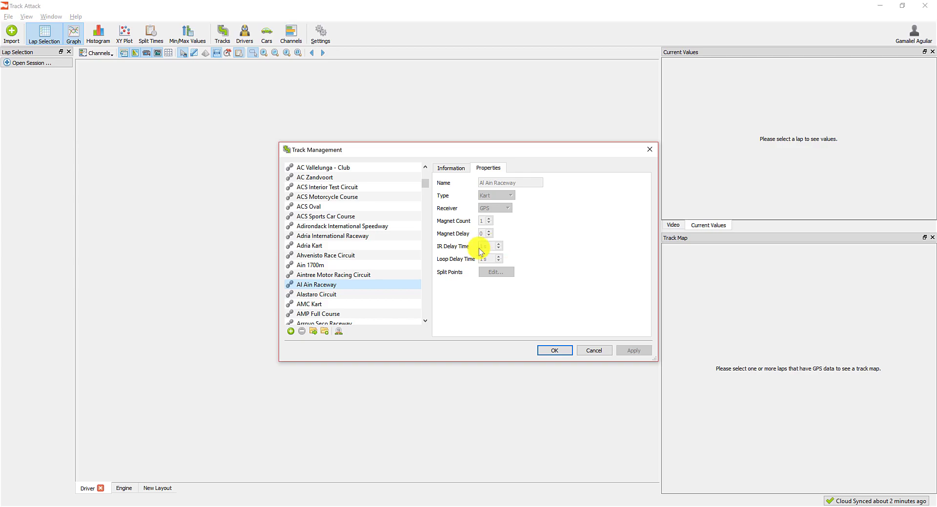
ctrl+click(328, 295)
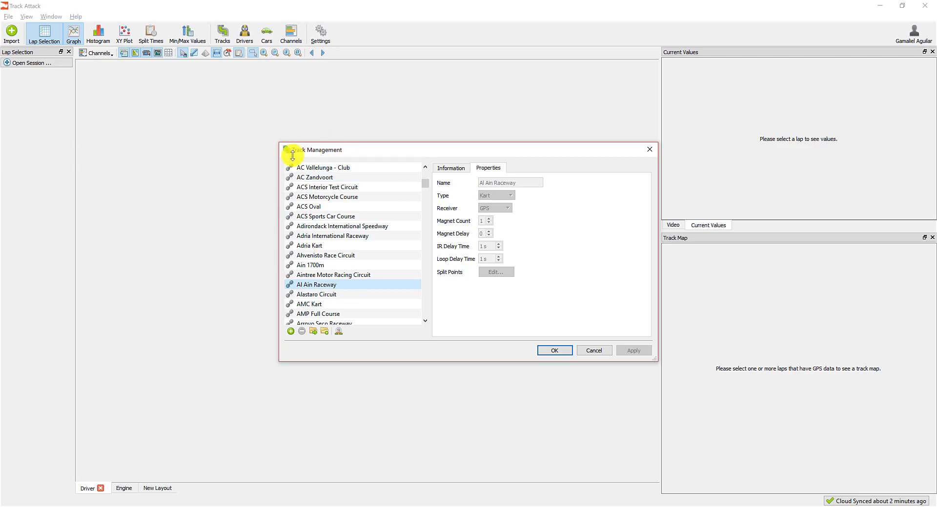
click(290, 332)
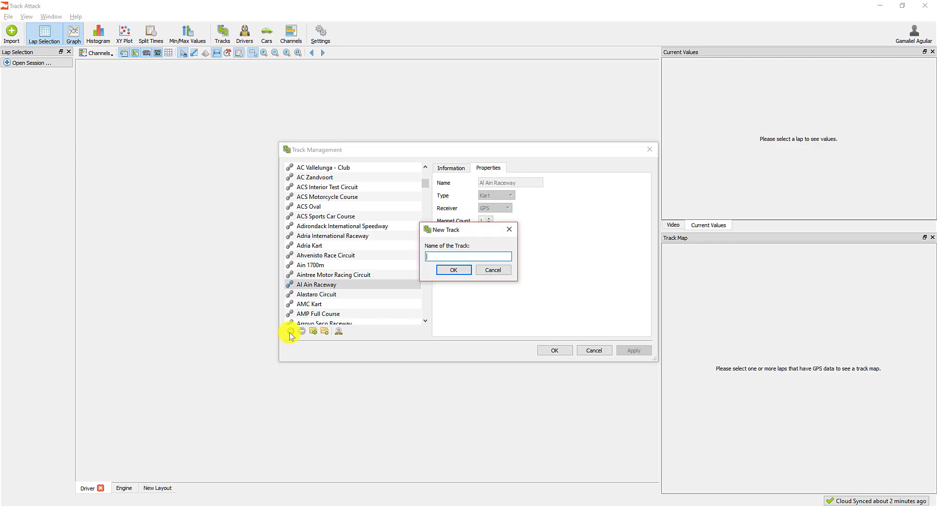
text(Dominion Raceways Custom)
click(447, 272)
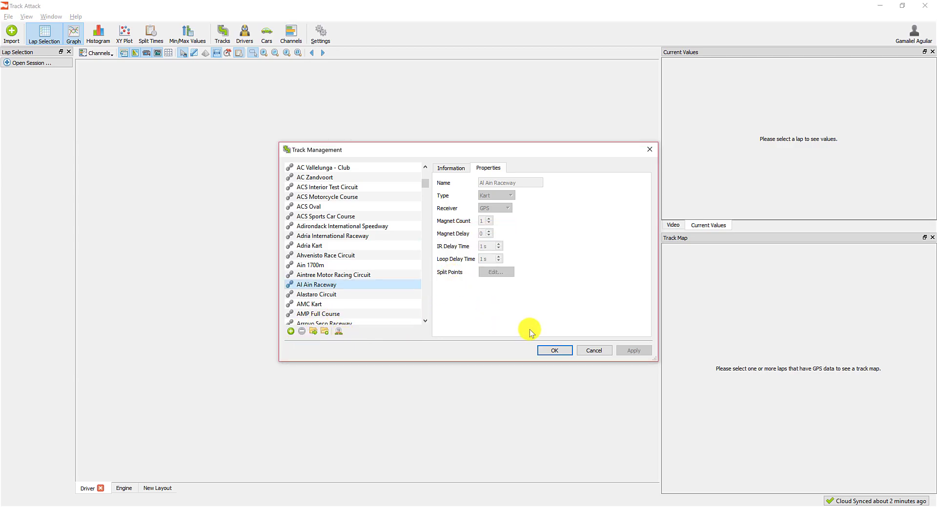
click(556, 351)
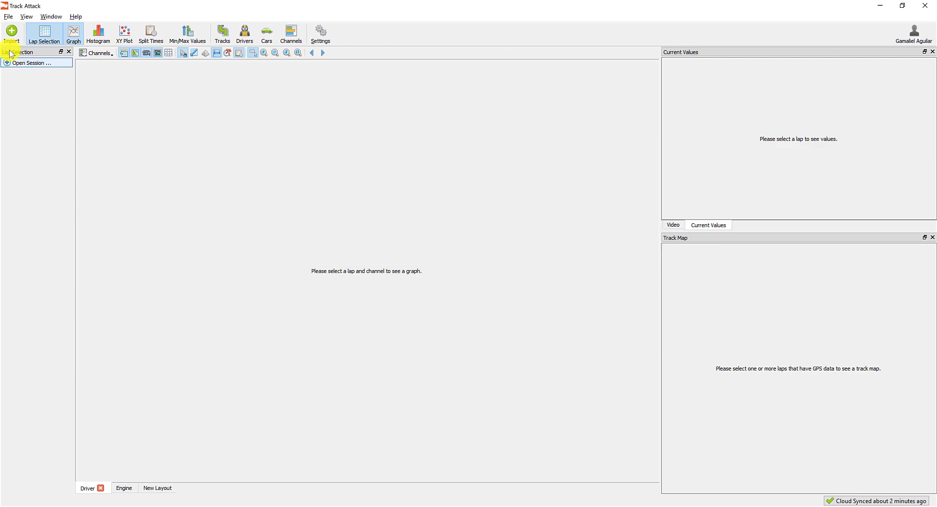
Load the four log files day2_sess1.log through day2_sess4.log from the Dominion folder for import
click(11, 39)
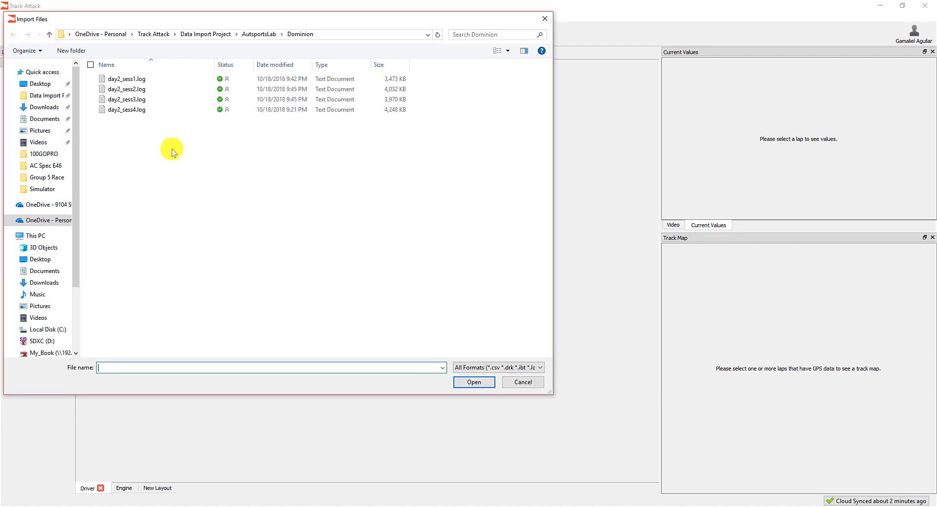
click(169, 81)
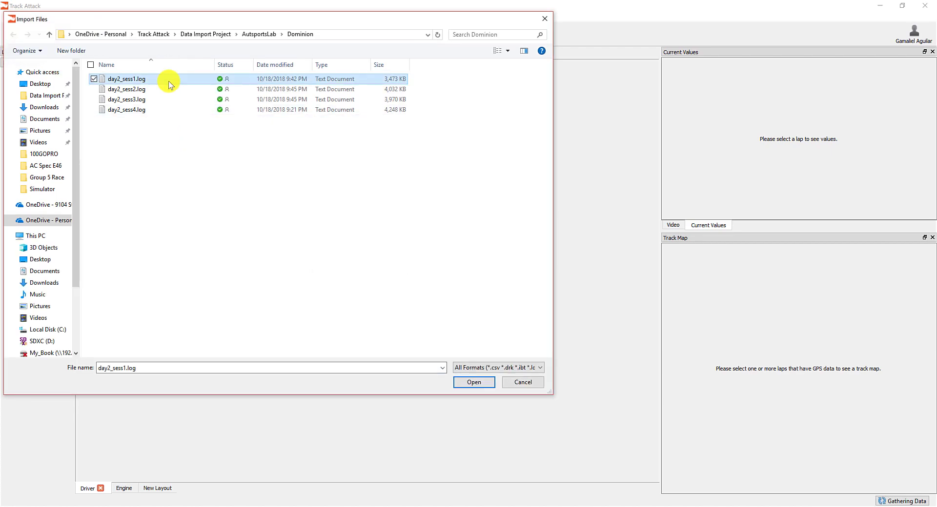
shift+click(166, 109)
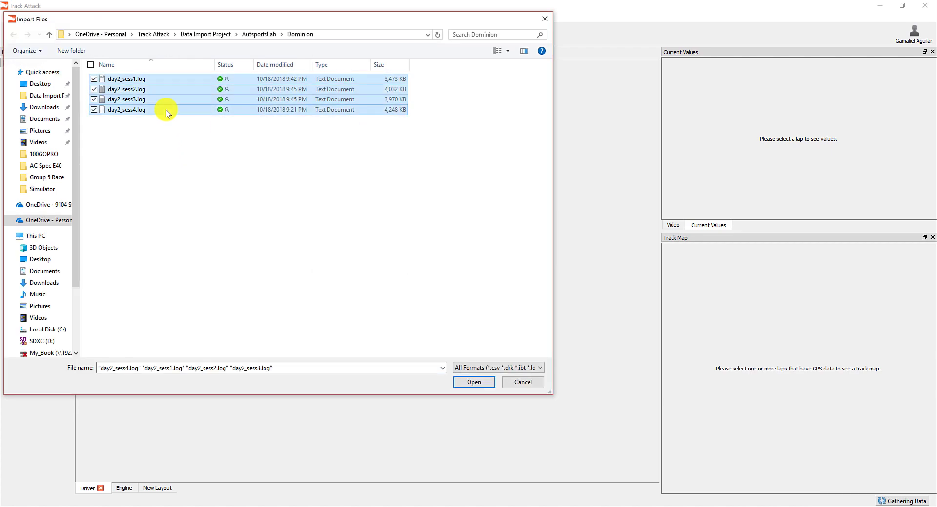
click(476, 382)
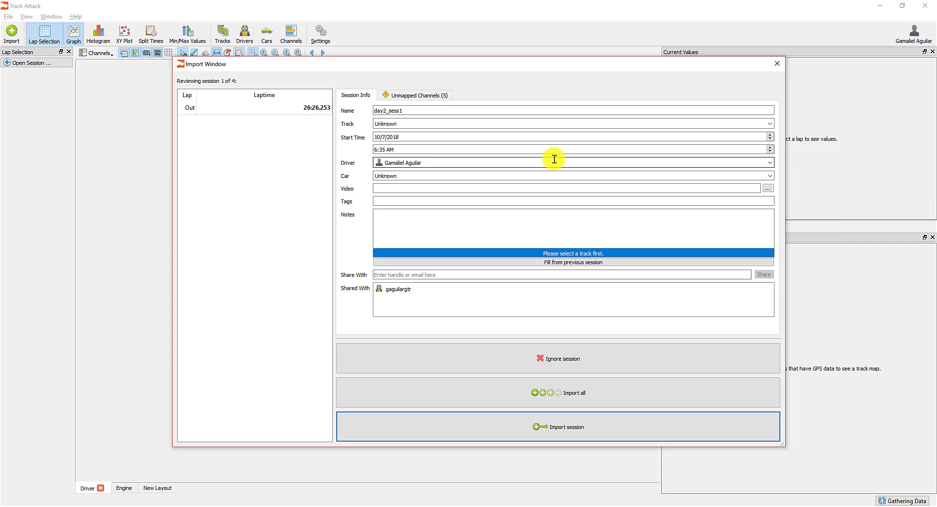
Assign the Dominion Raceways Custom track to session day2_sess1, check its unmapped channels, and import all sessions
click(769, 125)
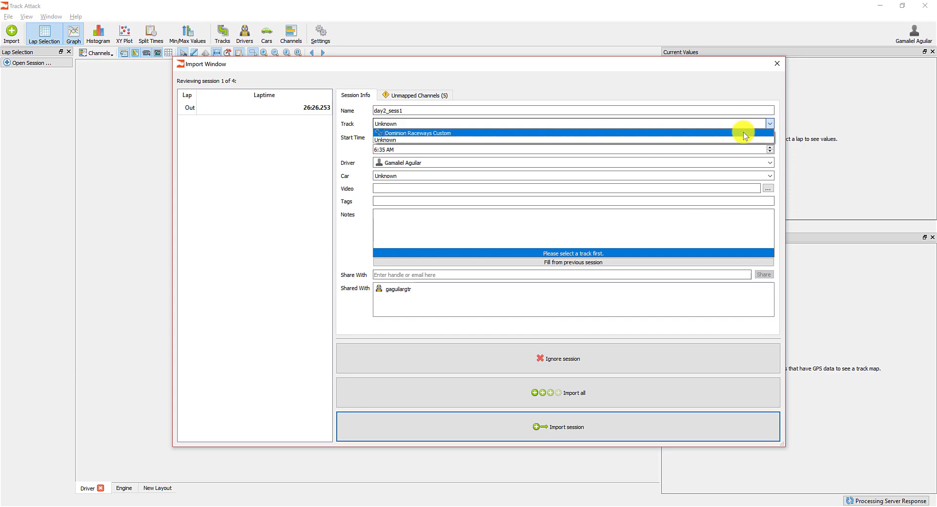
click(742, 132)
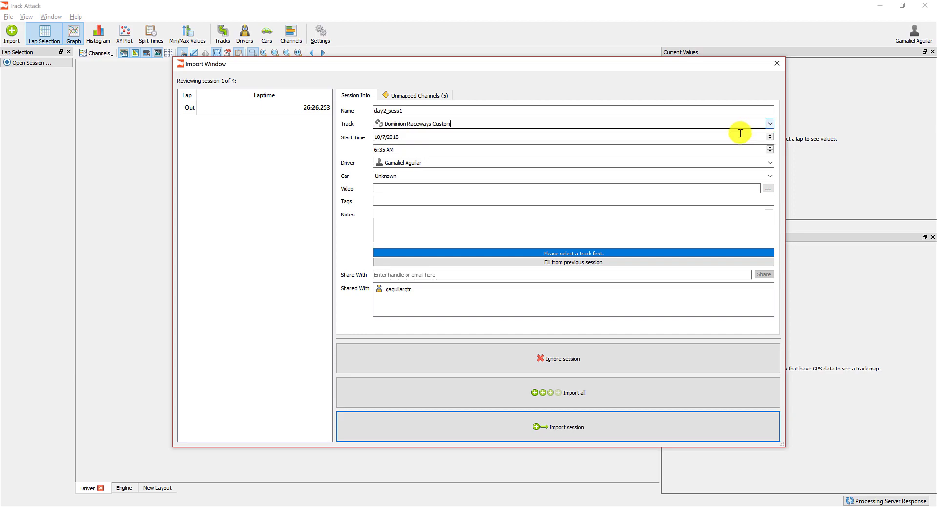
click(419, 96)
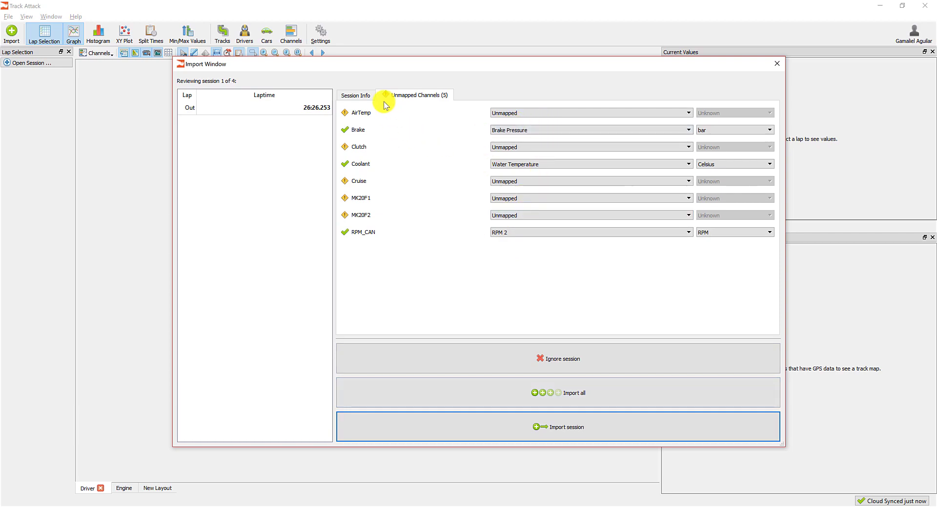
click(355, 95)
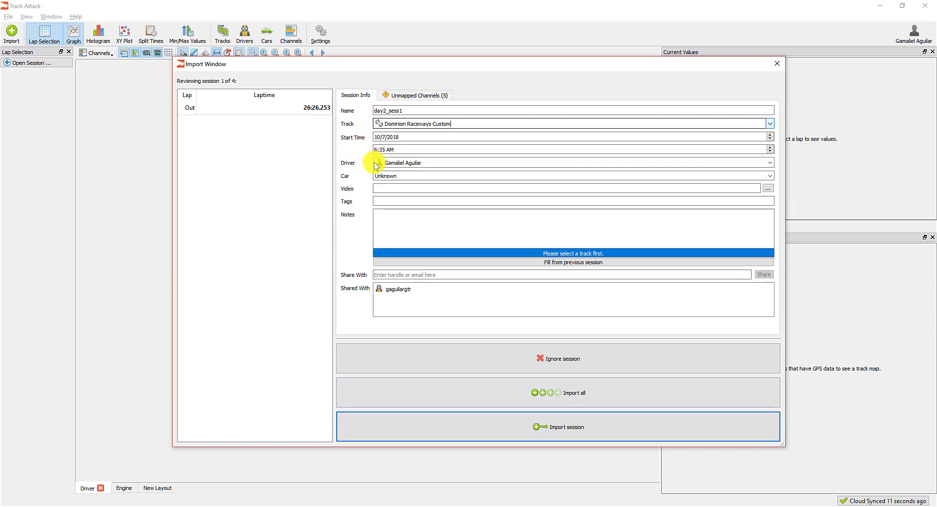
click(439, 404)
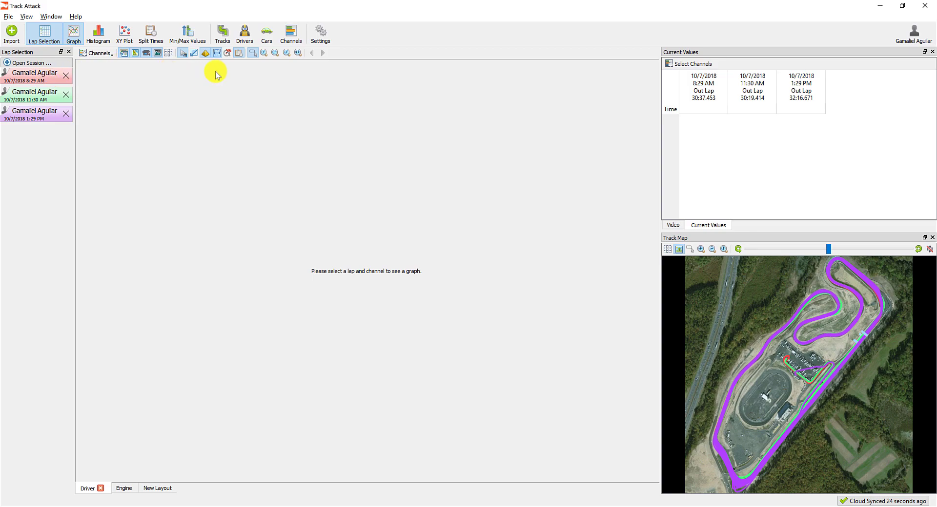
Find Dominion Raceways Custom in the track list and open its split points for editing
click(227, 40)
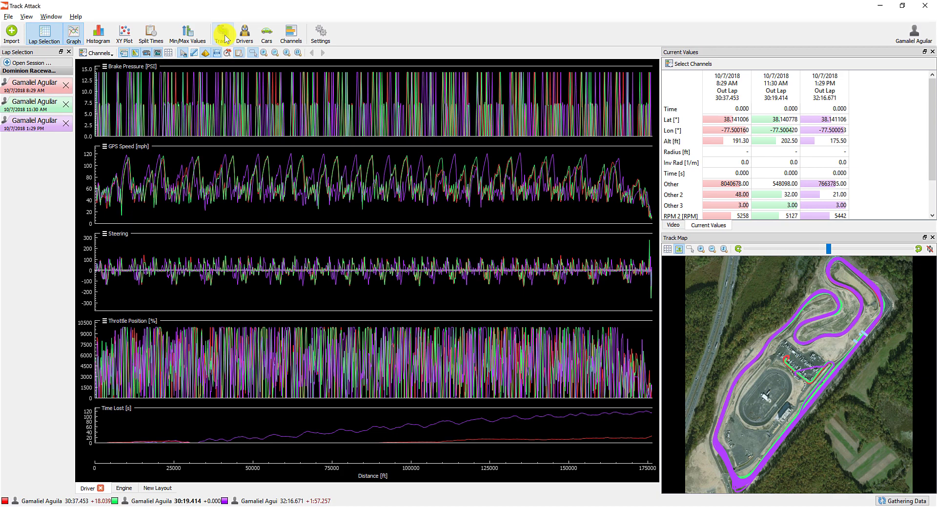
click(223, 35)
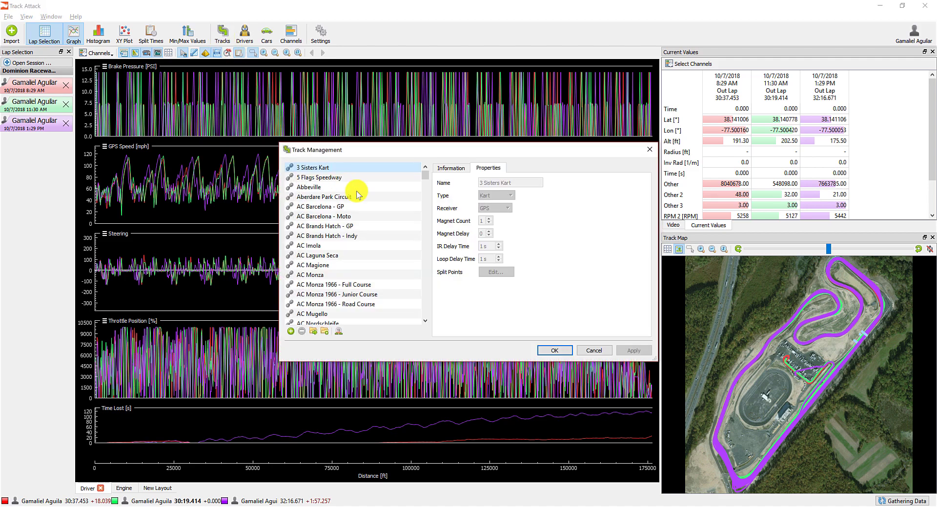
click(348, 226)
key(d)
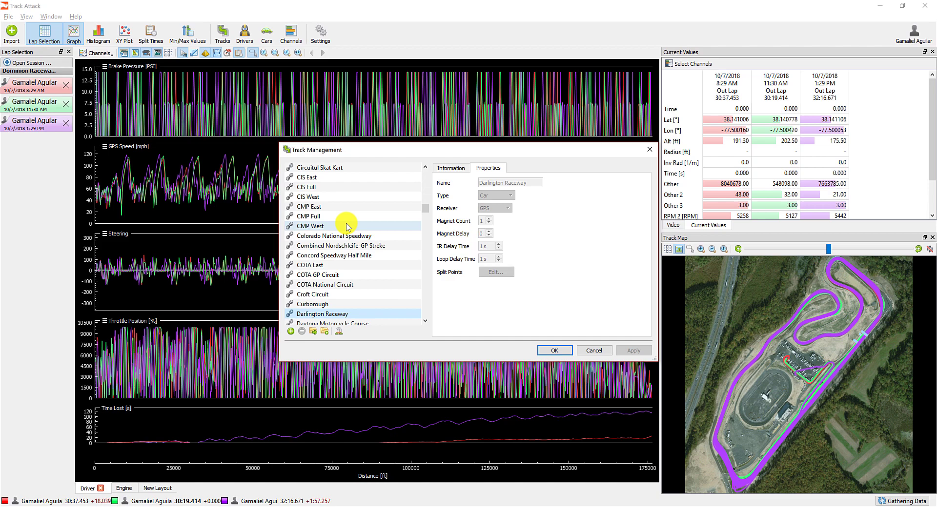
click(424, 323)
click(423, 323)
click(424, 323)
click(425, 324)
click(425, 323)
click(425, 323)
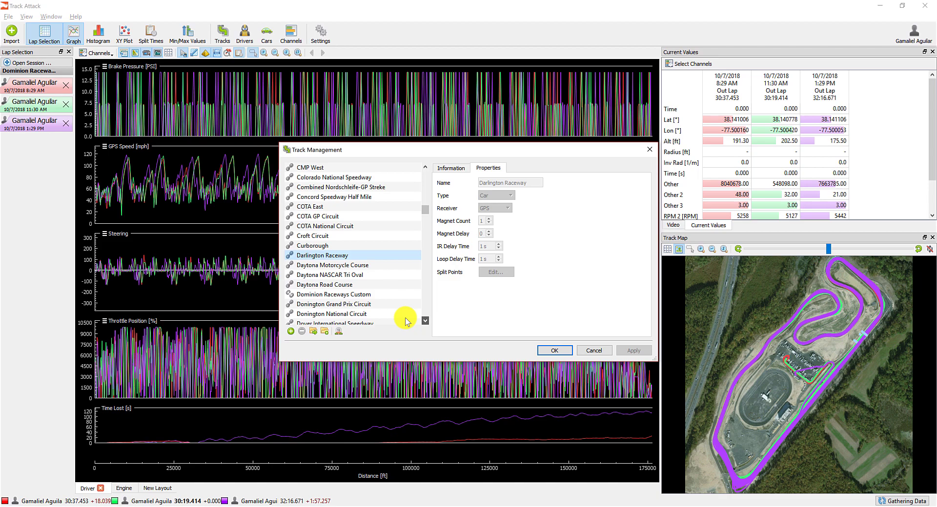
click(372, 295)
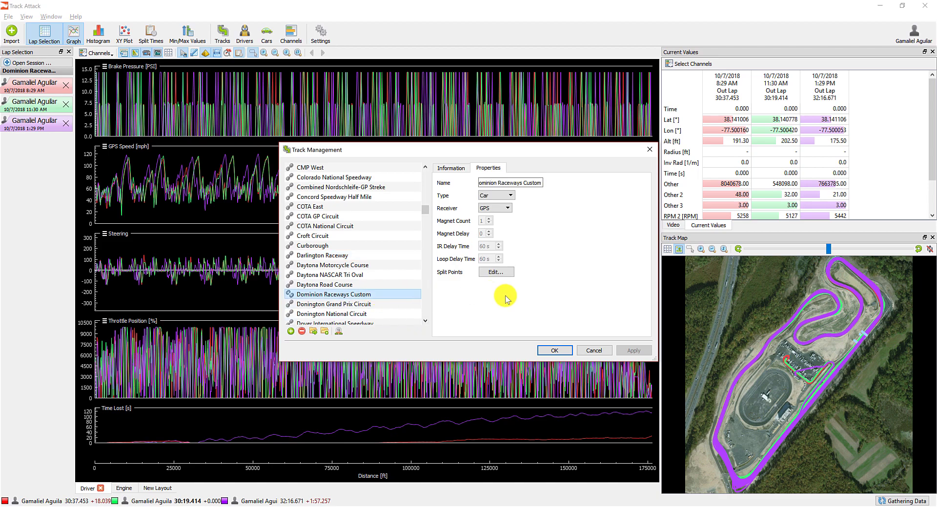
click(500, 274)
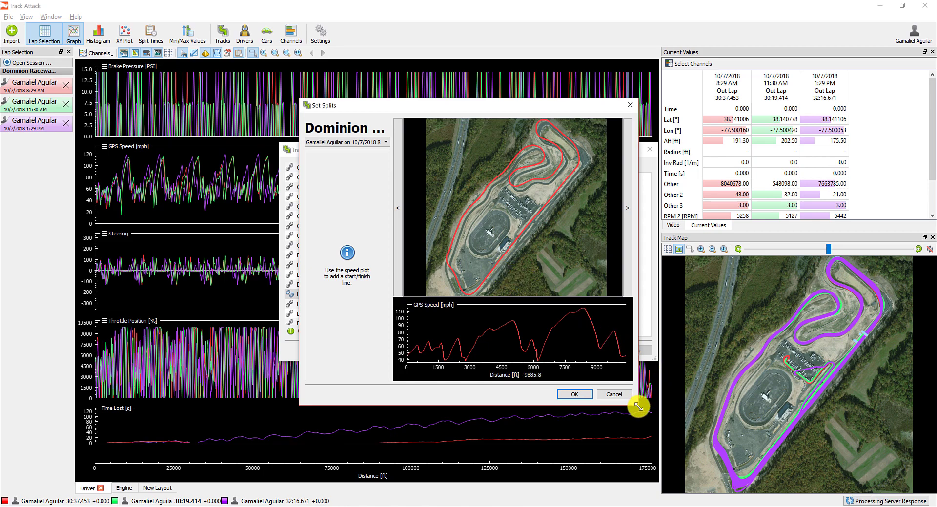
Place the start/finish line at about 7236 ft on the speed plot and add splits at about 3539, 5499 and 8092 ft
drag(638, 407, 781, 446)
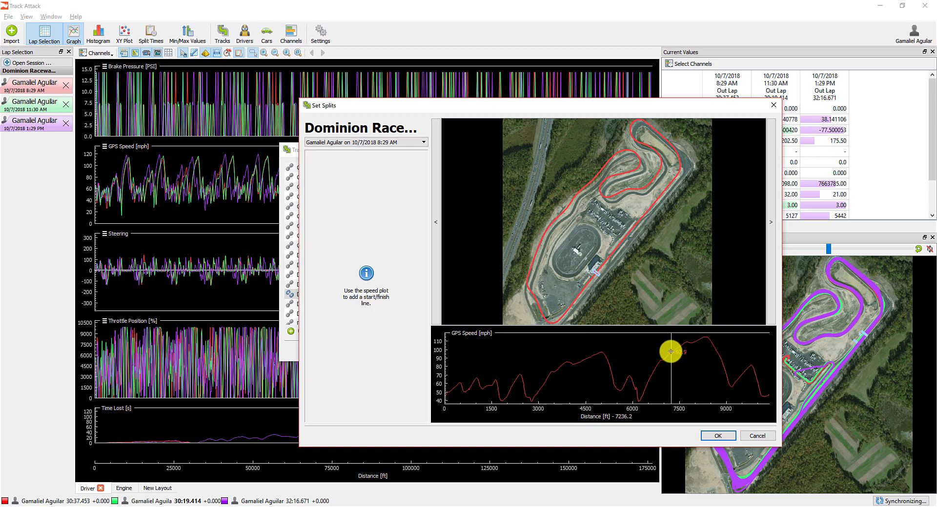
click(671, 351)
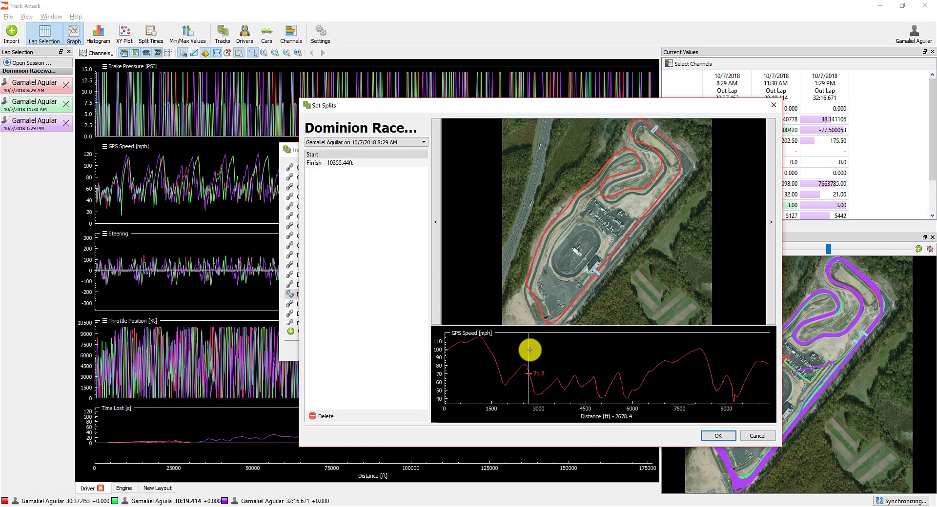
click(555, 346)
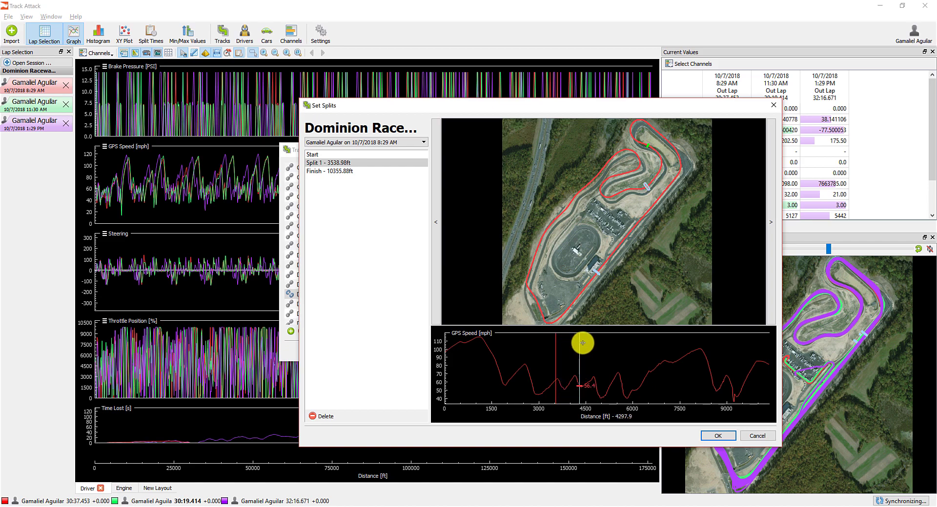
click(618, 333)
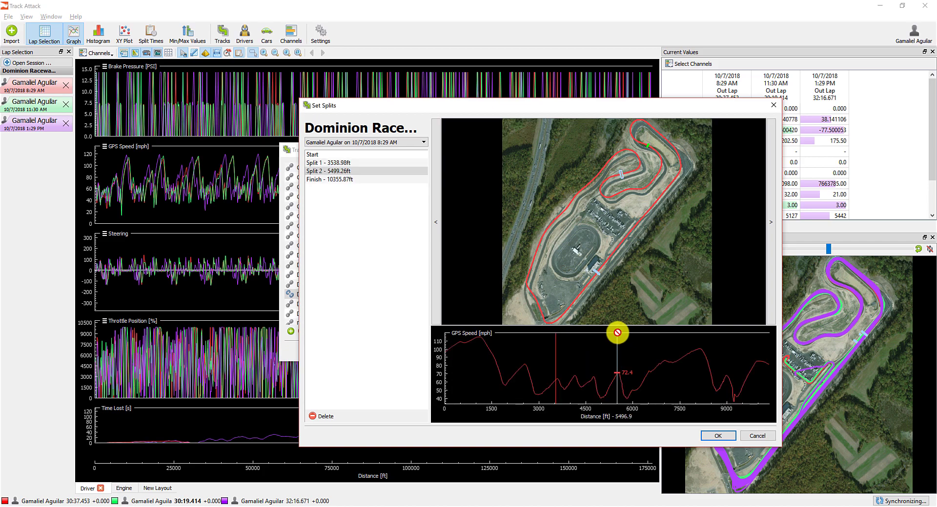
click(697, 340)
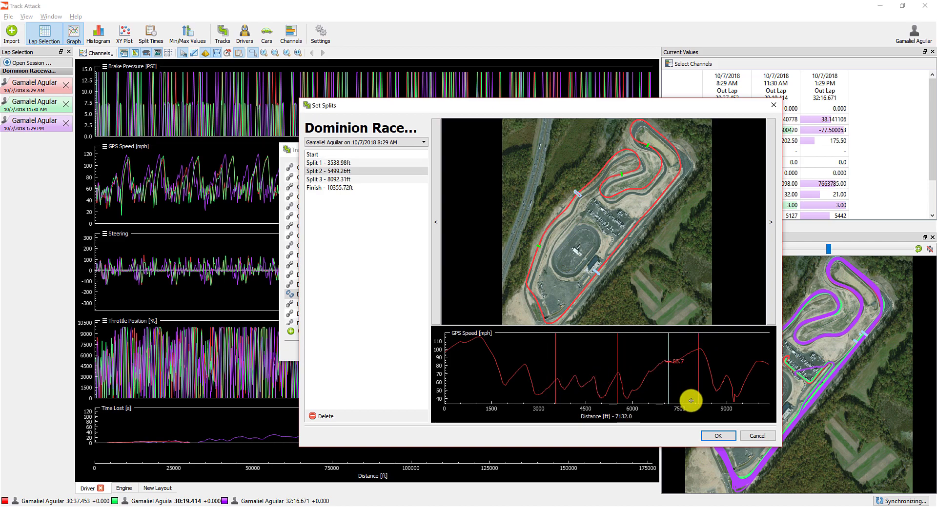
click(715, 436)
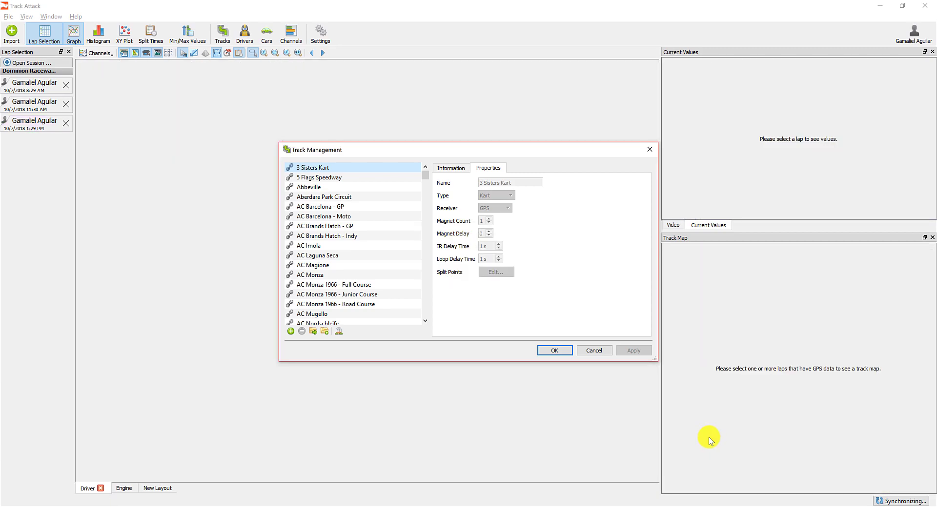
click(555, 351)
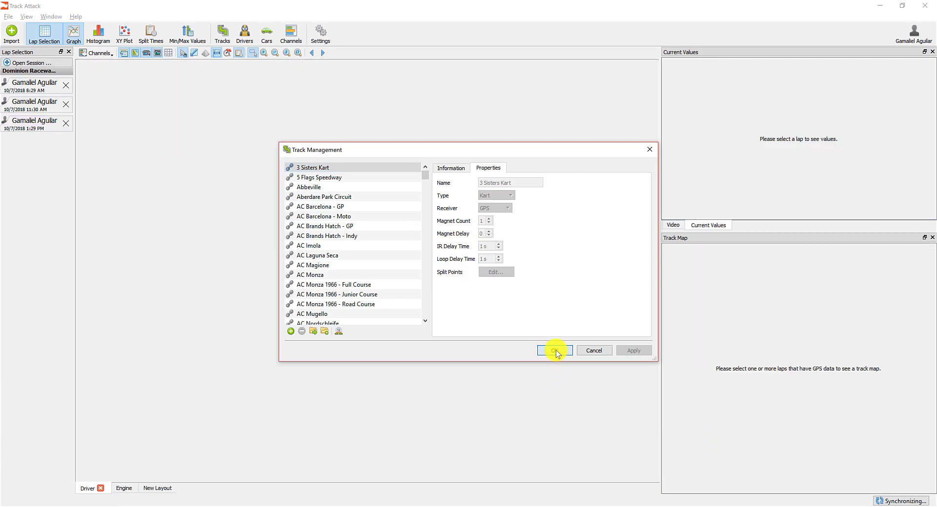
Expand the three sessions' lap lists and overlay the fastest lap of each: lap 12, lap 8 and lap 9
click(46, 89)
click(51, 249)
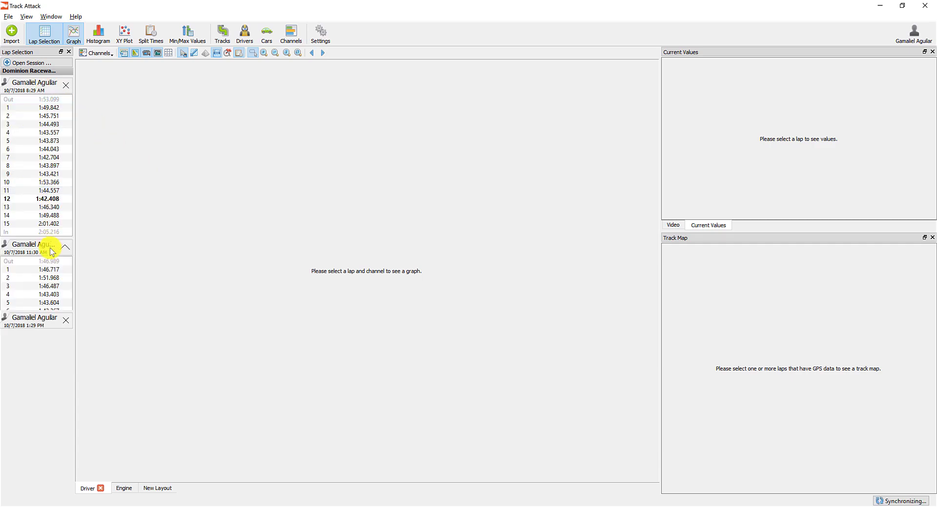
click(45, 412)
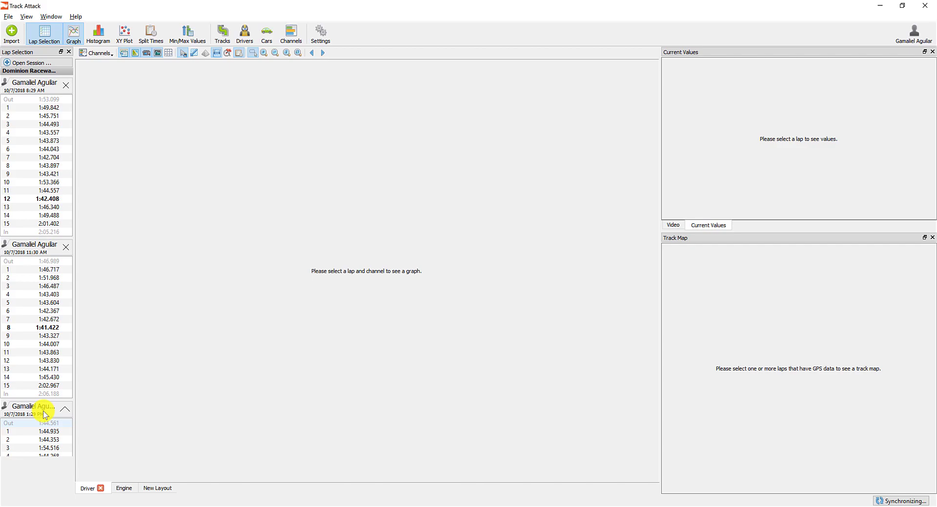
click(43, 200)
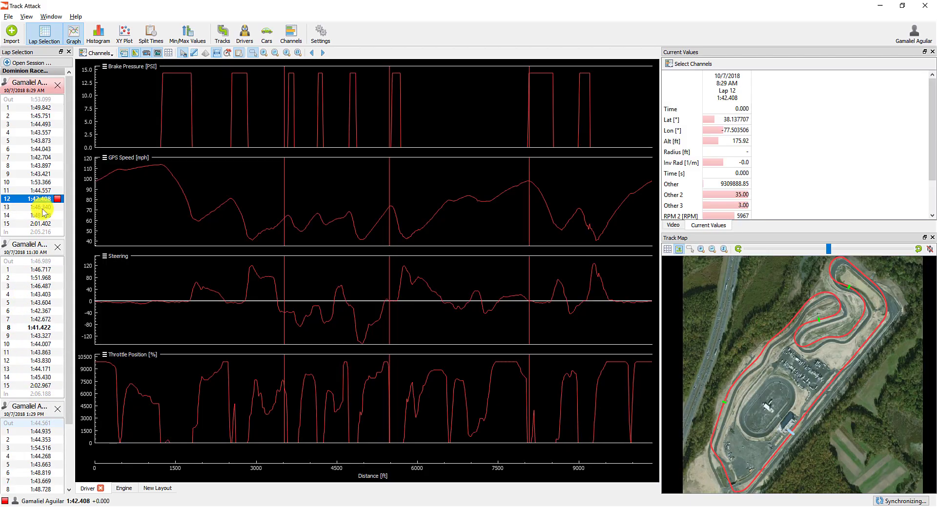
click(44, 327)
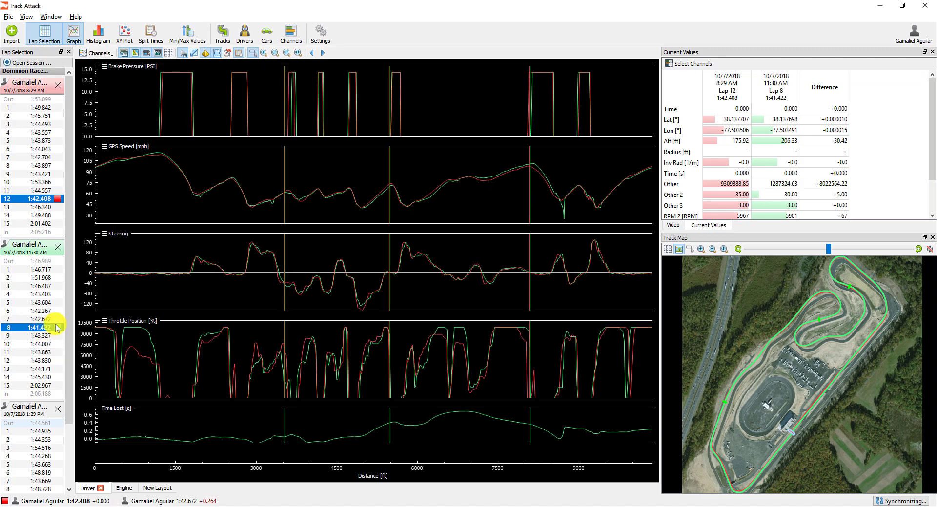
drag(70, 327, 72, 400)
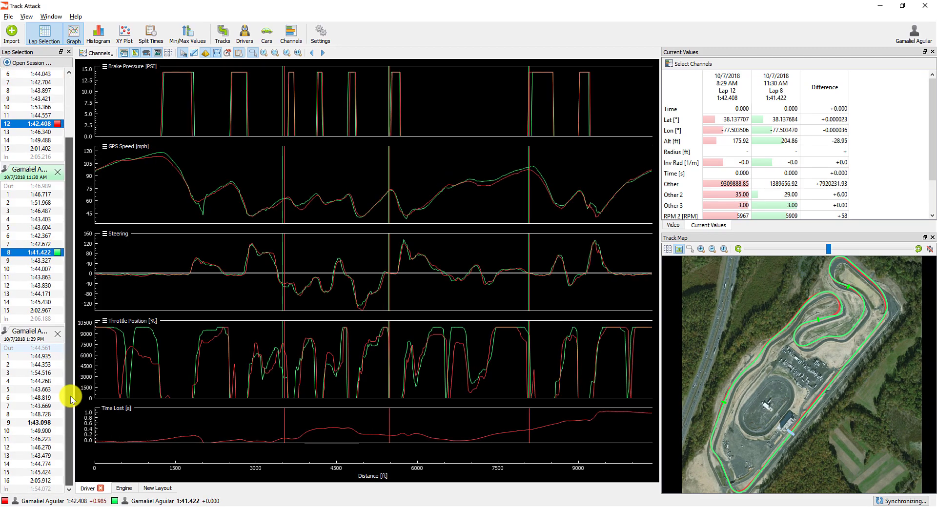
click(44, 423)
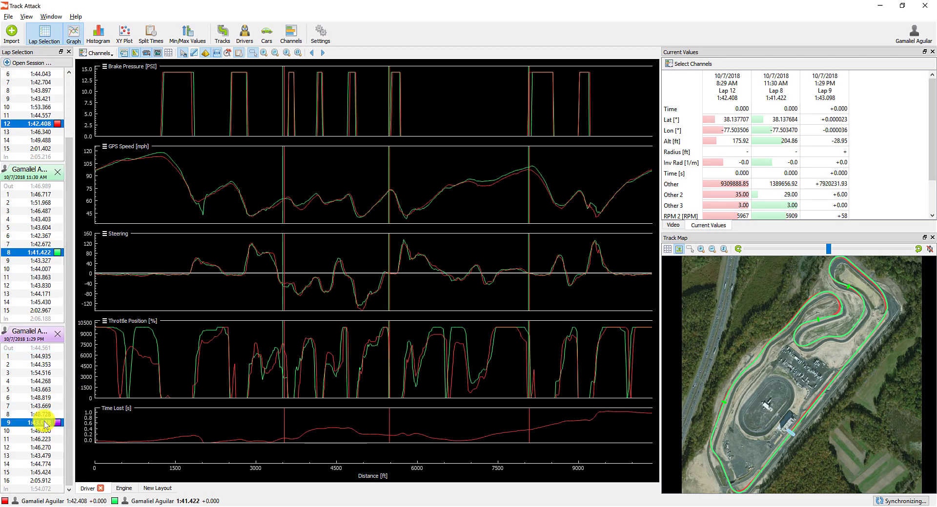
Inspect the overlaid lap traces at one point on the graph and review the available graph channels
click(233, 345)
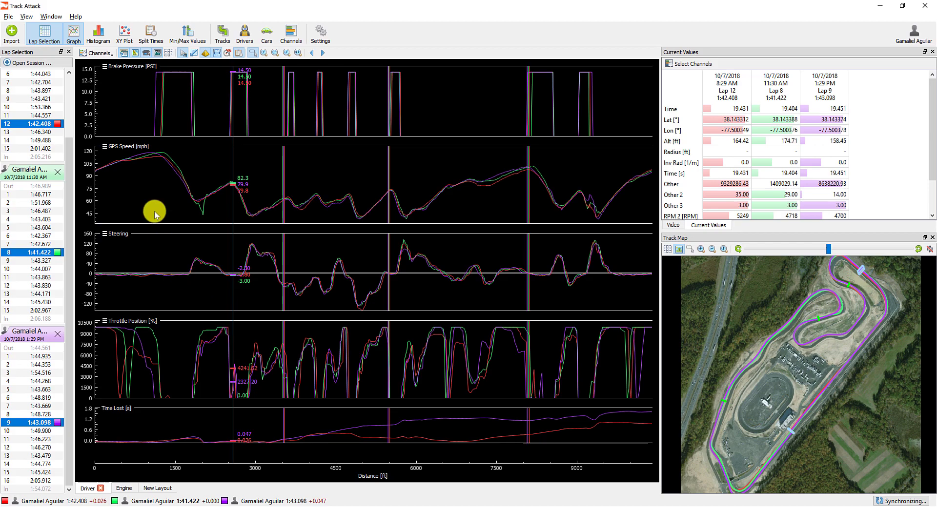
click(103, 54)
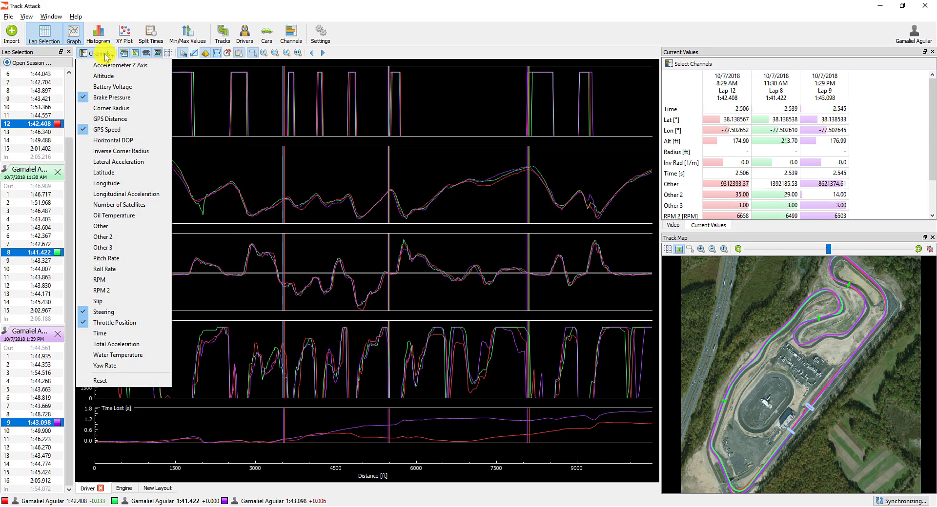
click(140, 16)
Review the sector split times of all three sessions, then return to the graph view
click(149, 33)
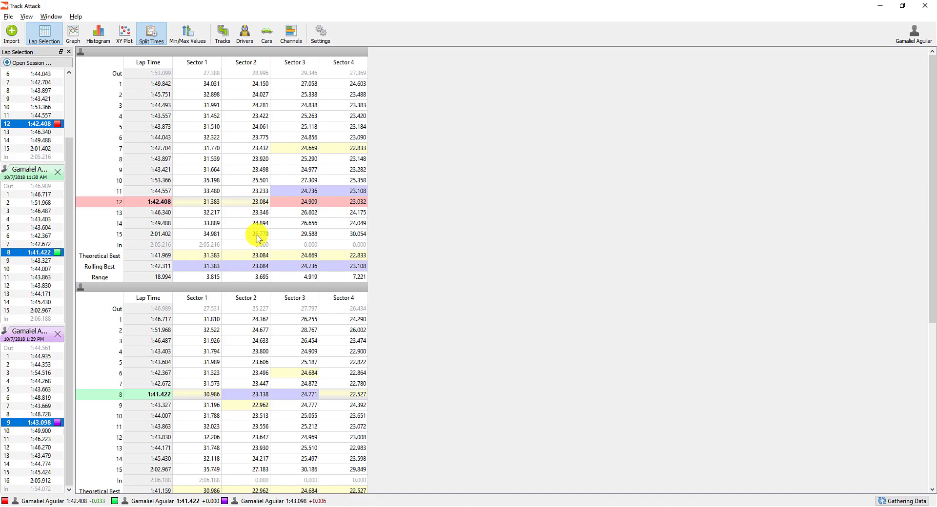
scroll(257, 236, down, 3)
scroll(257, 236, down, 2)
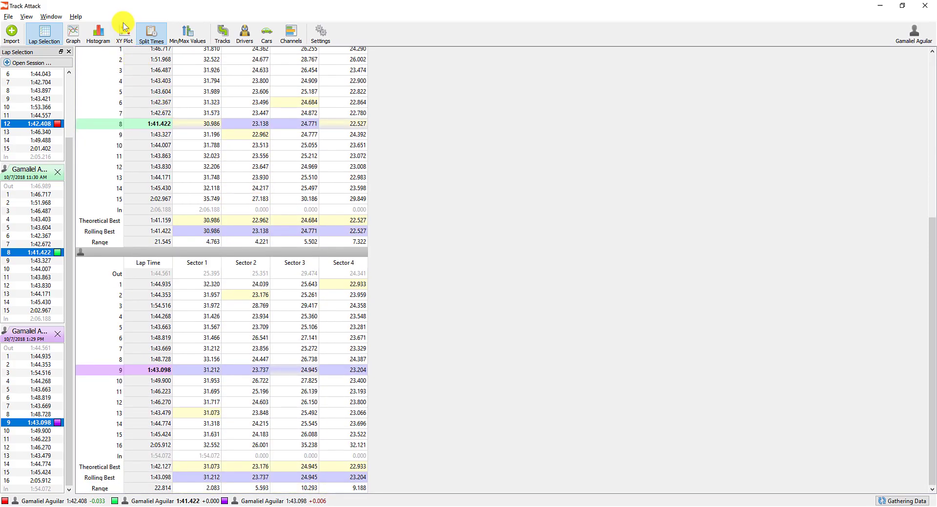
click(80, 35)
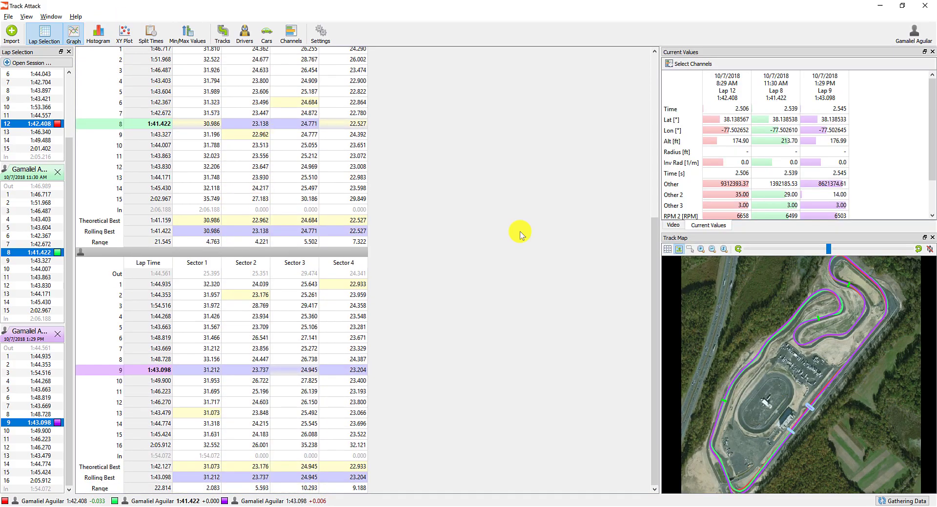